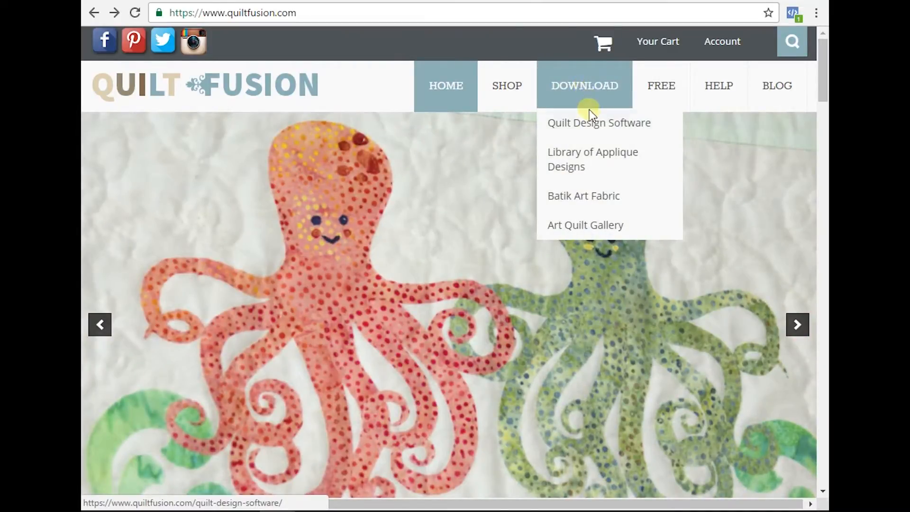
- Go from the Quilt Design Software page to the QuiltFusion Desktop Version download page
left_click(601, 127)
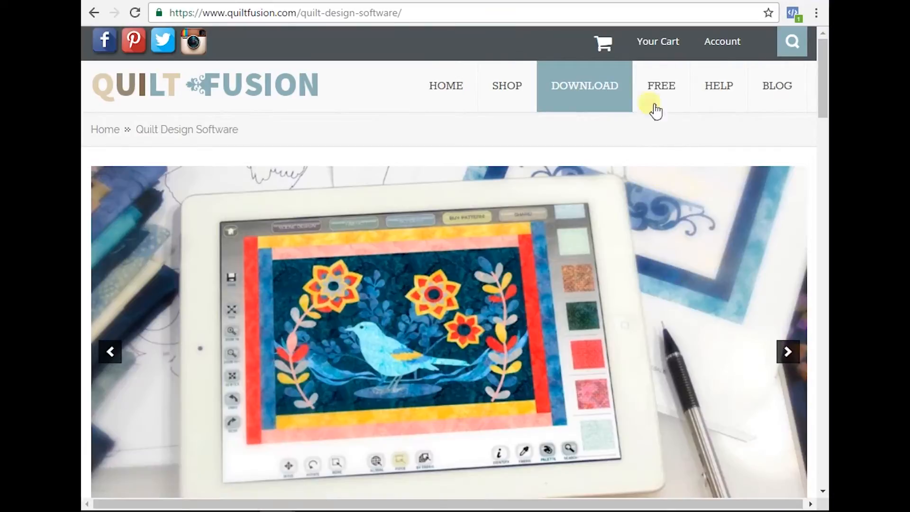
left_click_drag(821, 68, 825, 154)
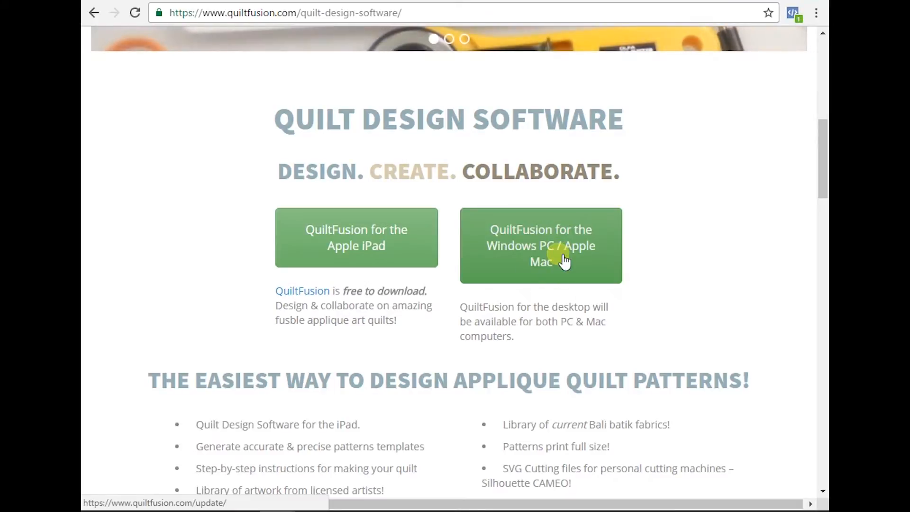
left_click(538, 237)
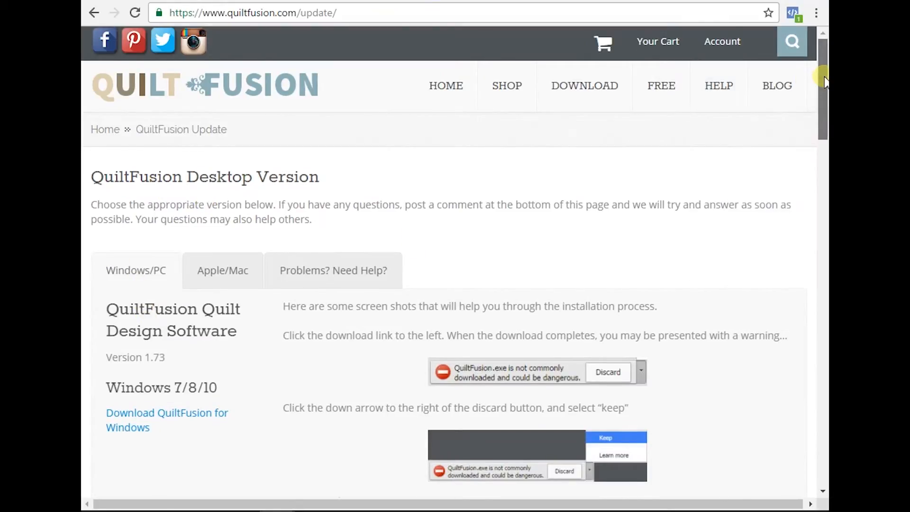
- Check the Mac instructions, then download the Windows installer QuiltFusion (3).exe
left_click_drag(822, 76, 824, 109)
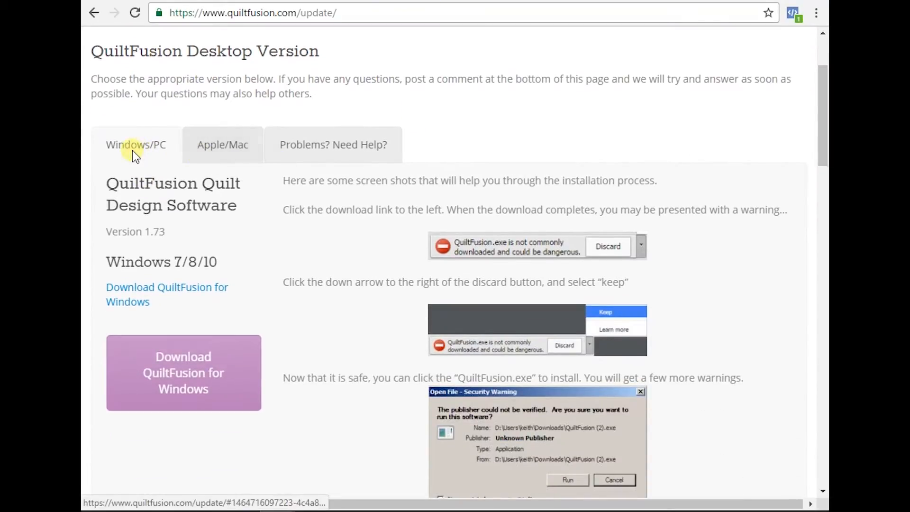
left_click(237, 148)
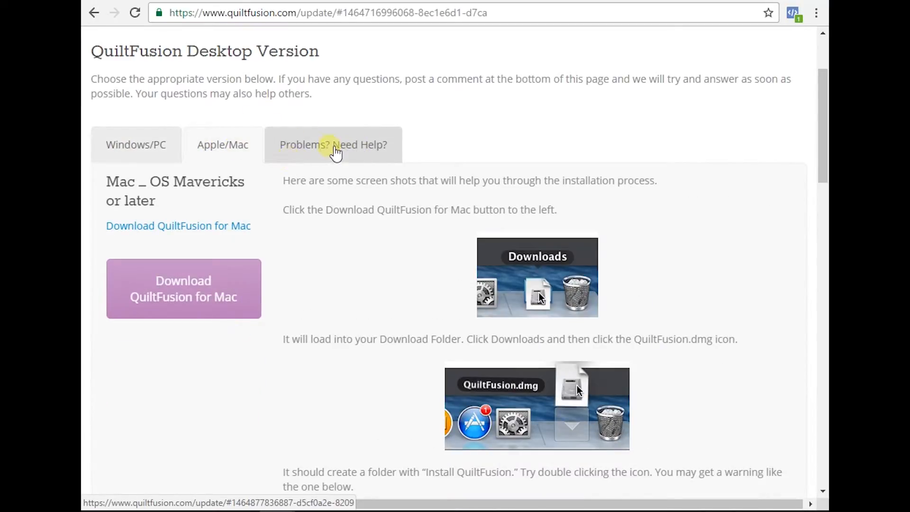
left_click(131, 148)
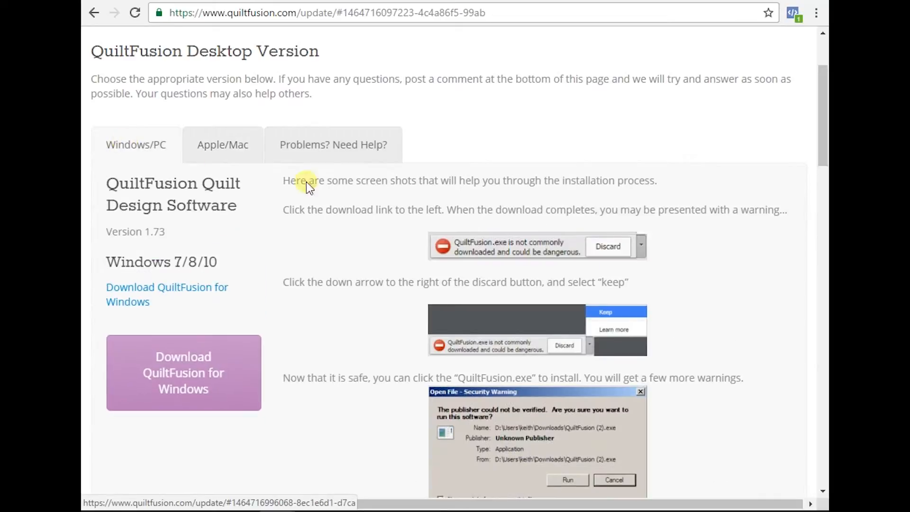
left_click(182, 373)
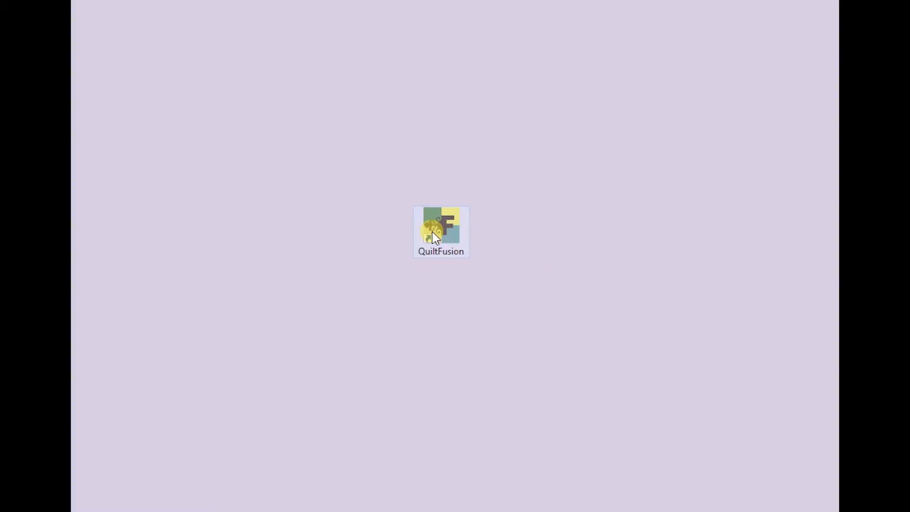
- Launch QuiltFusion from its desktop shortcut and bring its window forward
double_click(446, 237)
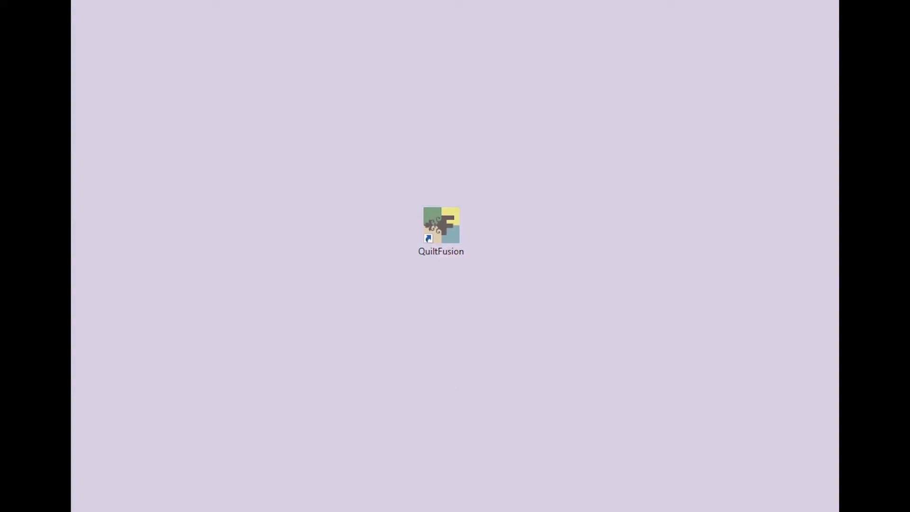
left_click(493, 511)
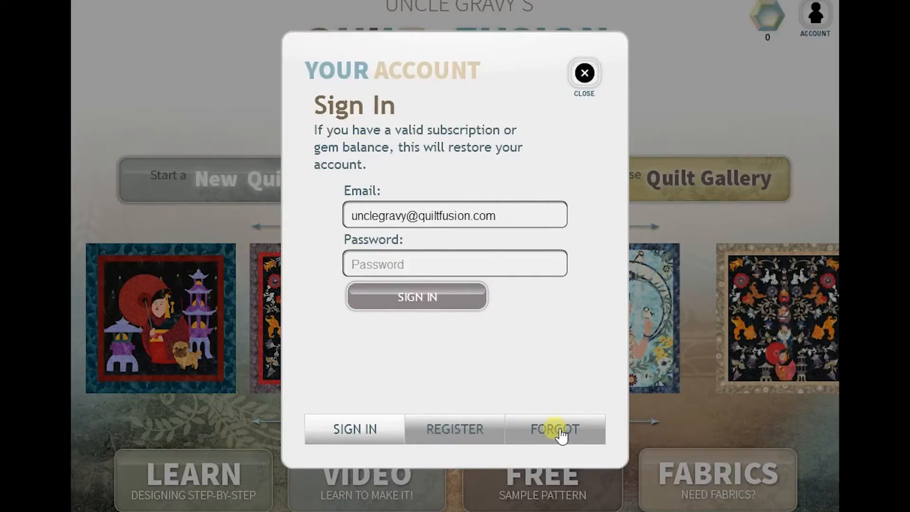
- Sign in with the account password after checking the forgot-password form
left_click(537, 431)
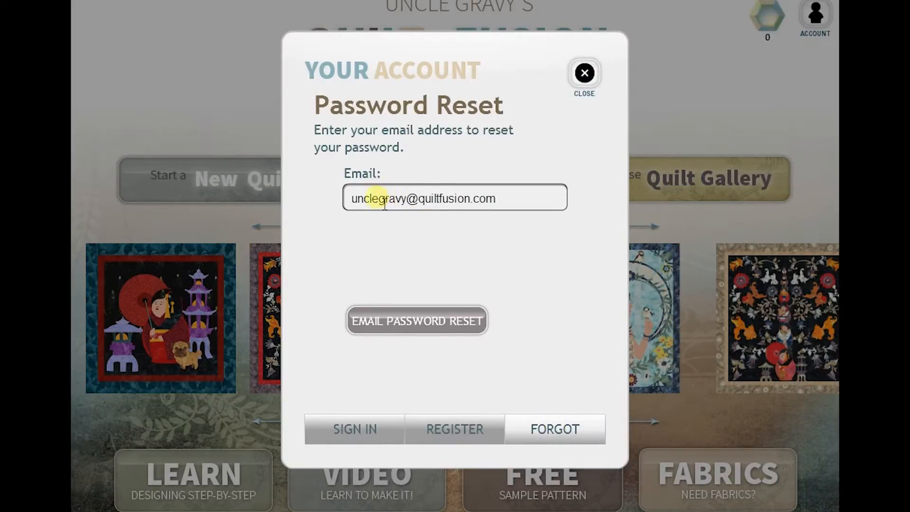
left_click(350, 429)
left_click(420, 265)
type("******")
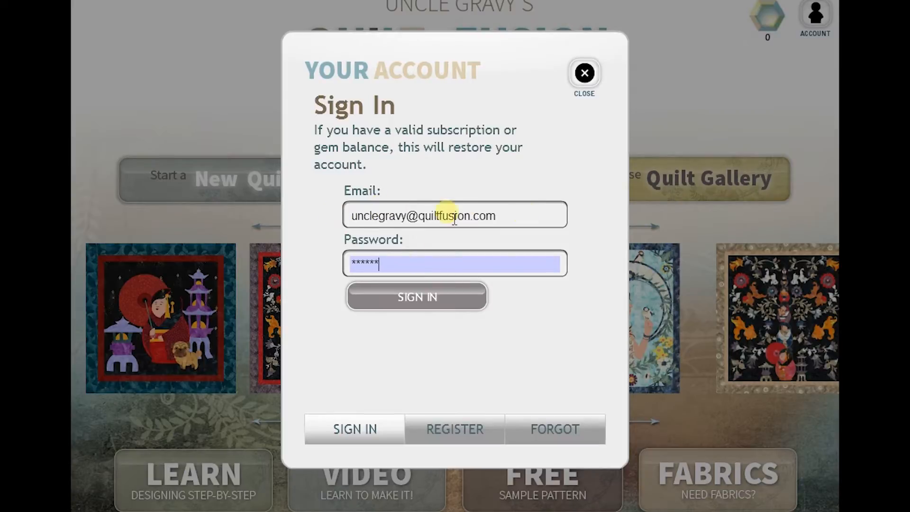
left_click(419, 303)
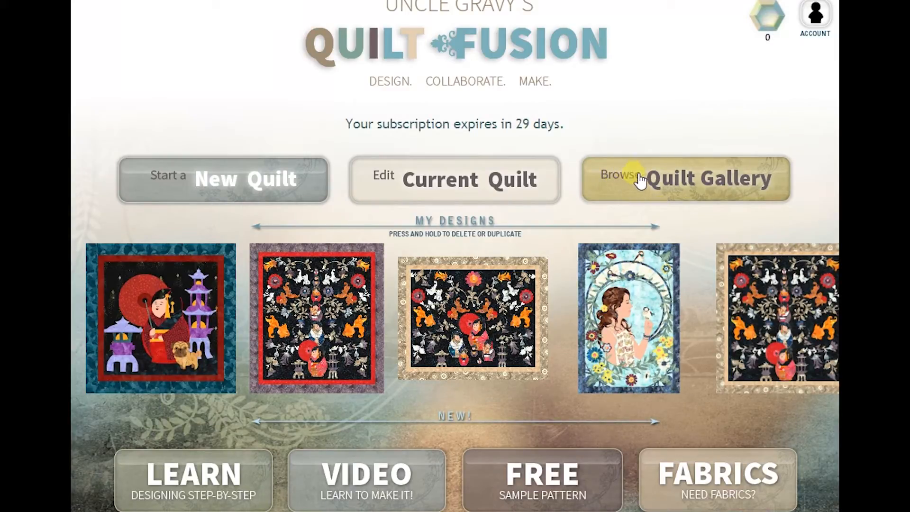
- Find the featured moose quilt 'One World - Block Two' in the gallery and customize it
left_click(683, 181)
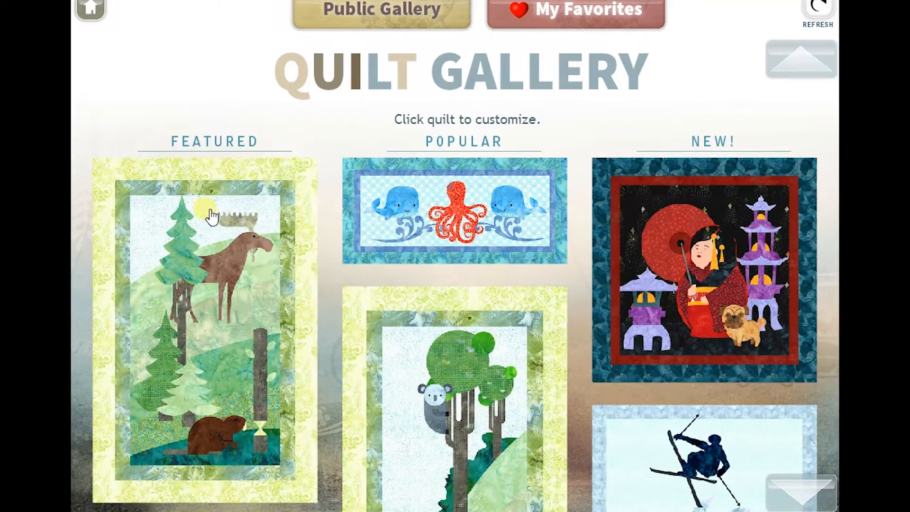
left_click(234, 358)
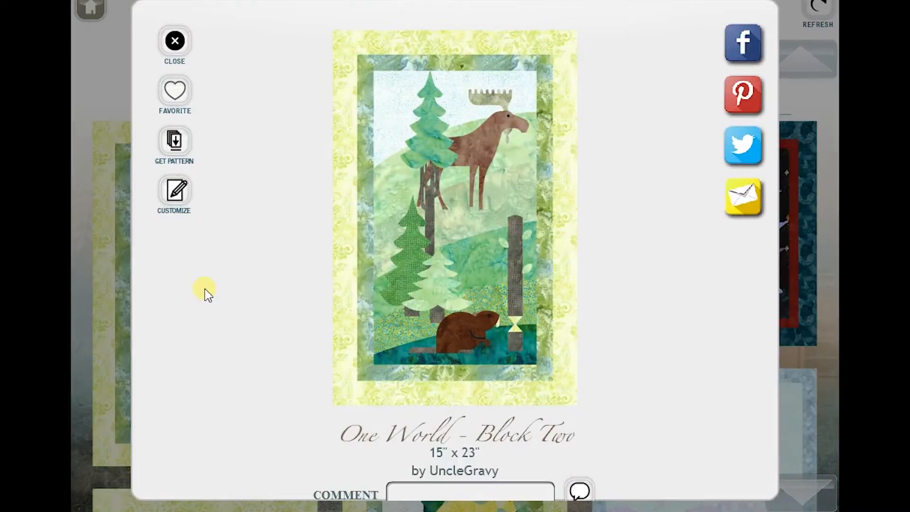
left_click(190, 194)
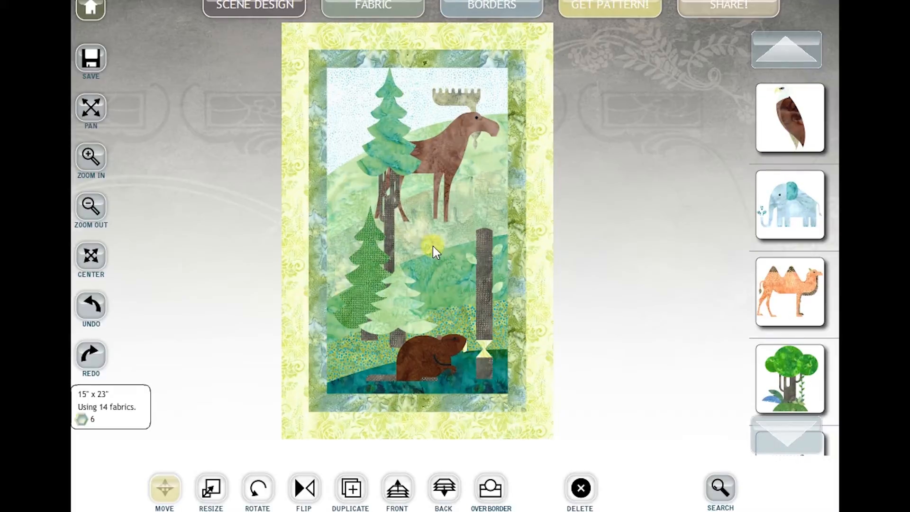
- Reposition the moose against the tall spruce, restoring the spruce after a trial deletion
left_click(427, 233)
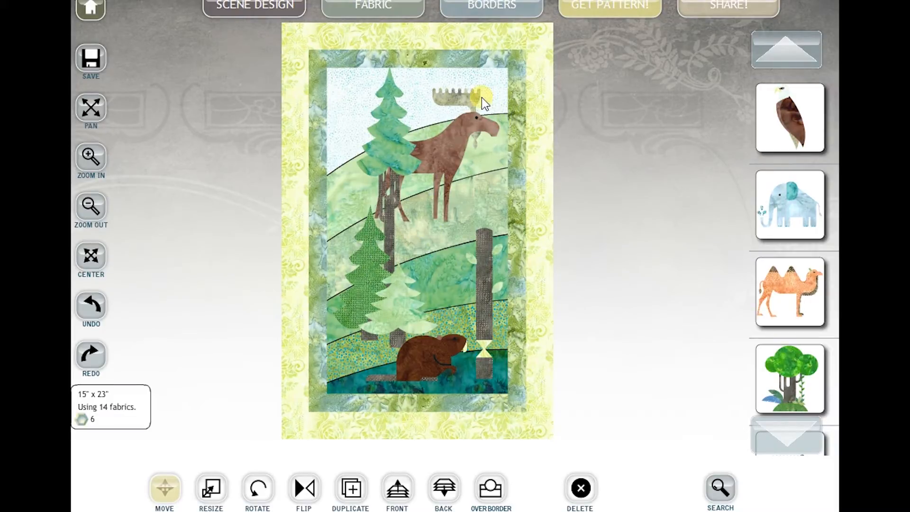
left_click_drag(389, 153, 382, 123)
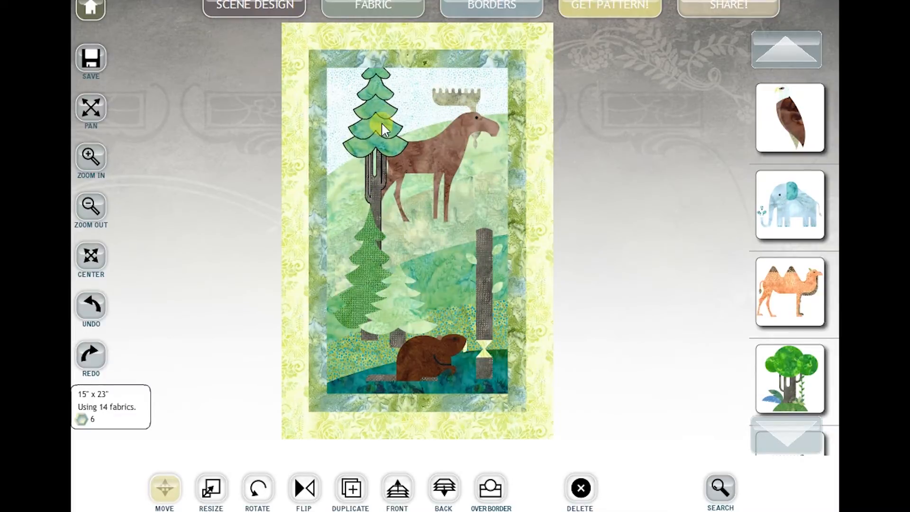
left_click_drag(431, 141, 401, 181)
left_click_drag(385, 148, 388, 175)
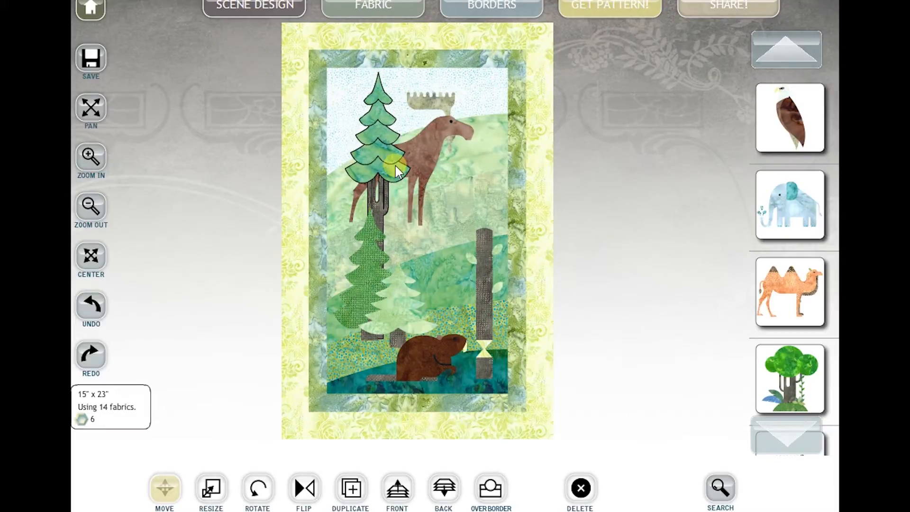
key("Delete")
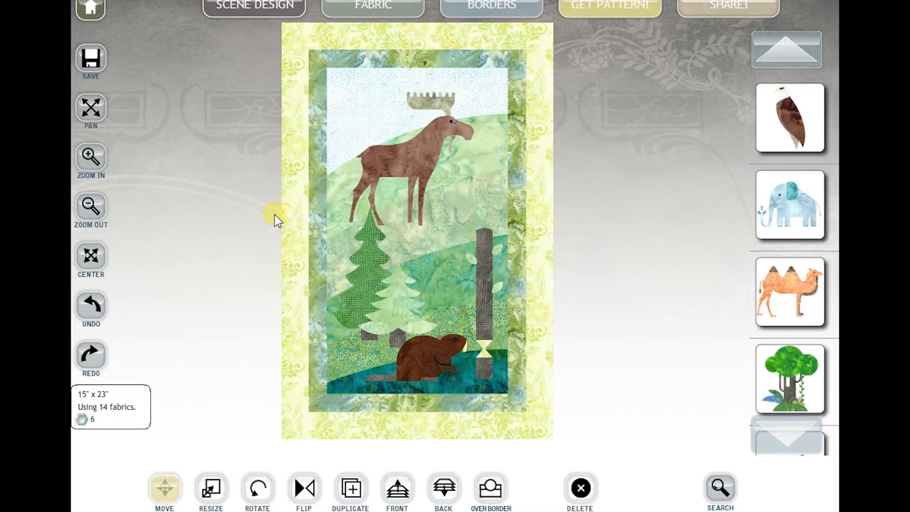
left_click(102, 310)
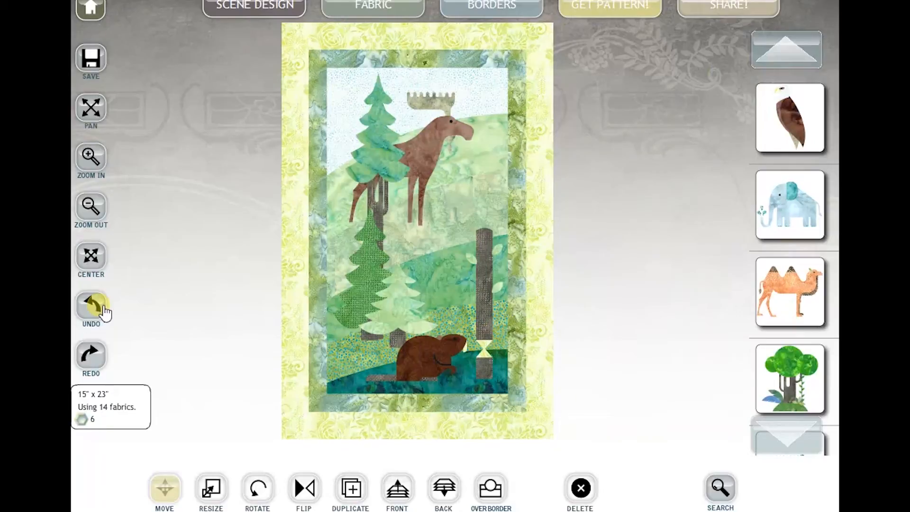
left_click(103, 312)
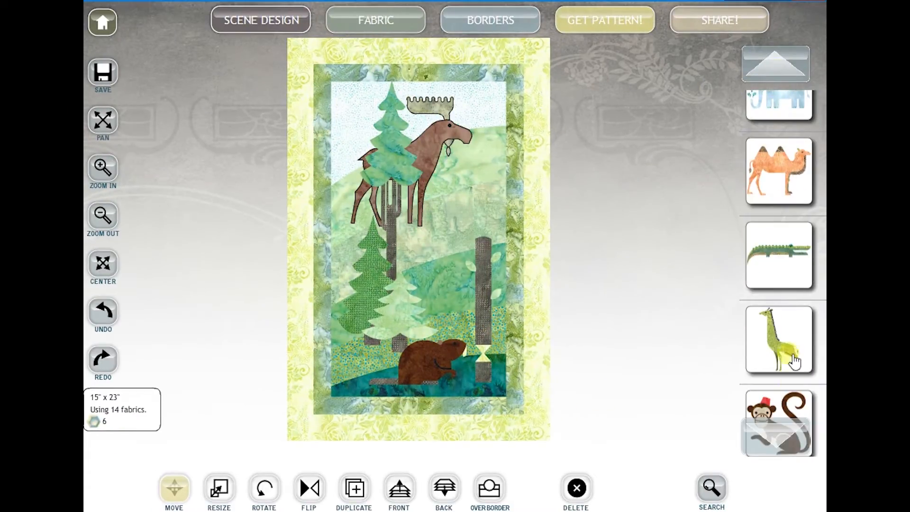
- Add the bald eagle motif and place it on top of the tall trunk
left_click_drag(770, 360, 768, 196)
left_click_drag(766, 274, 765, 89)
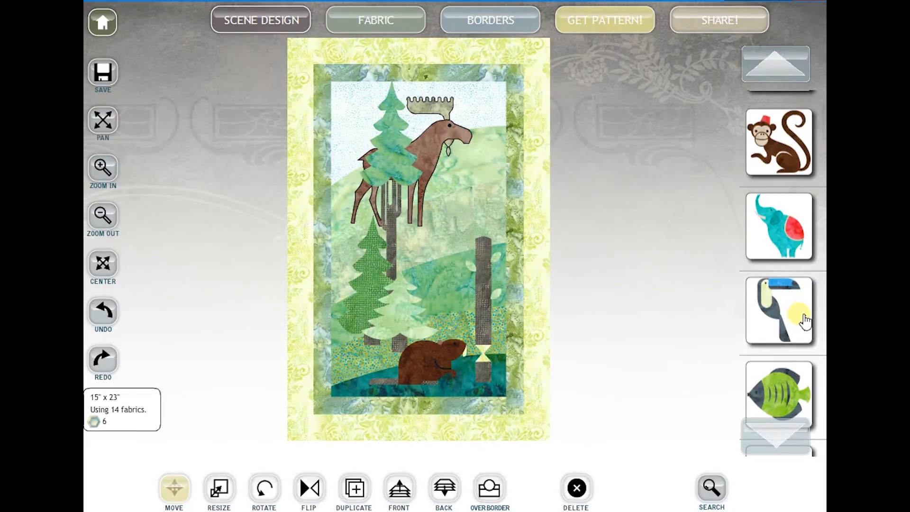
left_click_drag(777, 209, 776, 493)
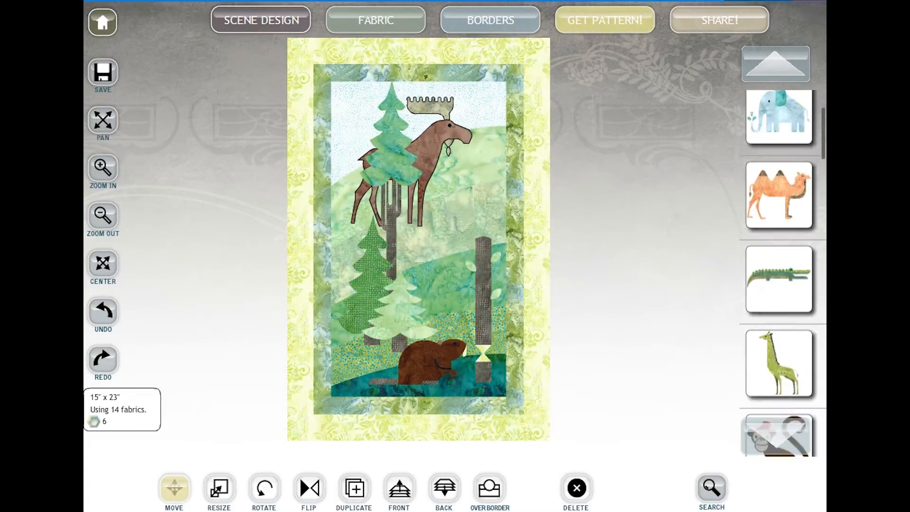
left_click_drag(768, 169, 770, 346)
left_click(782, 130)
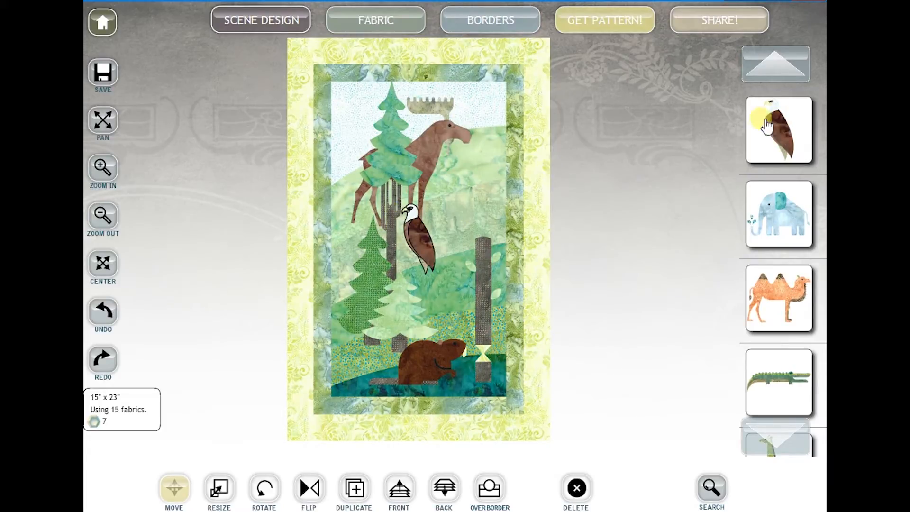
left_click_drag(412, 245, 477, 227)
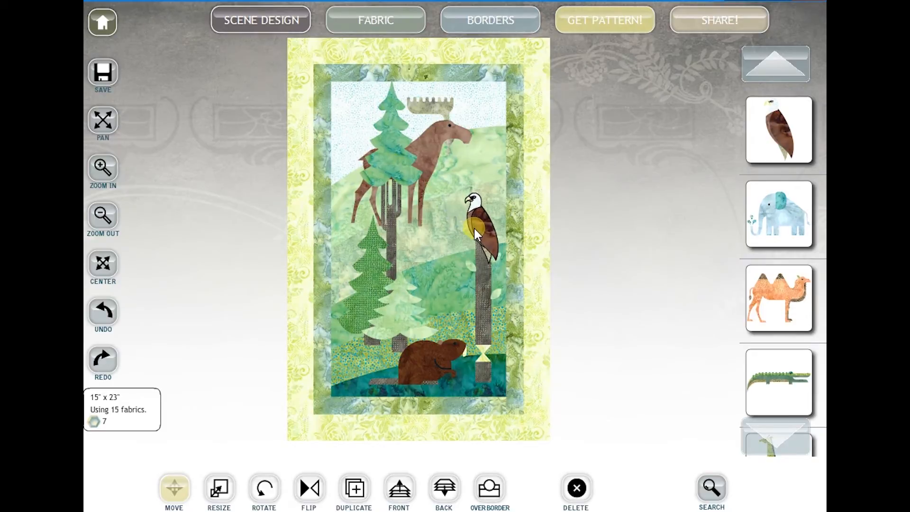
- Enlarge the eagle with the Resize tool and fine-tune its size
left_click(219, 488)
left_click(488, 230)
left_click_drag(488, 230, 538, 240)
left_click(478, 231)
left_click_drag(477, 230, 464, 226)
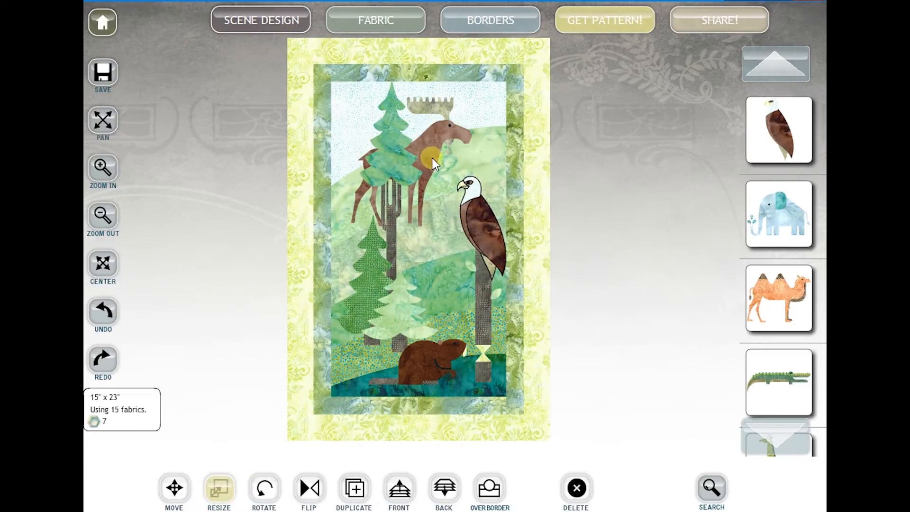
- Nudge the moose up slightly and set the eagle a little higher on the trunk
left_click(434, 134)
left_click(174, 488)
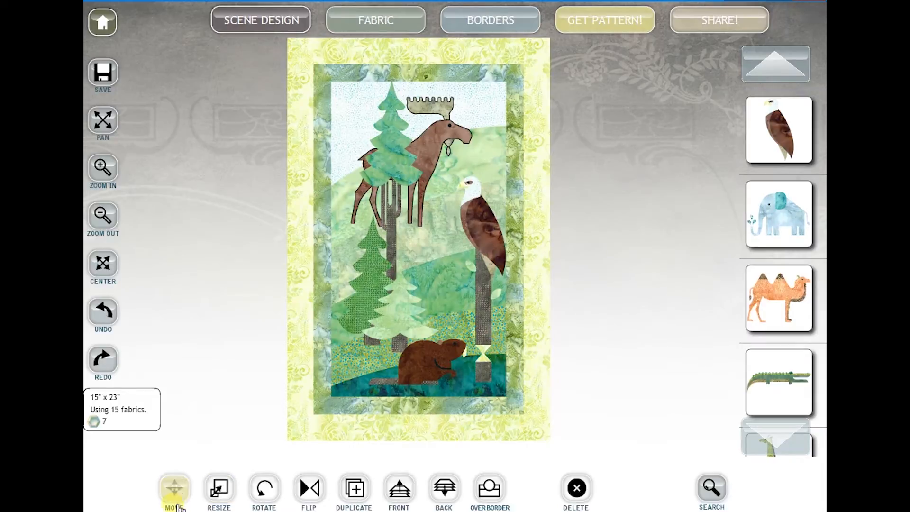
mouse_move(440, 141)
left_mouse_down()
mouse_move(441, 152)
mouse_move(442, 137)
left_mouse_up()
mouse_move(485, 229)
left_mouse_down()
mouse_move(488, 208)
mouse_move(487, 227)
mouse_move(468, 222)
left_mouse_up()
left_click(219, 488)
left_click(174, 488)
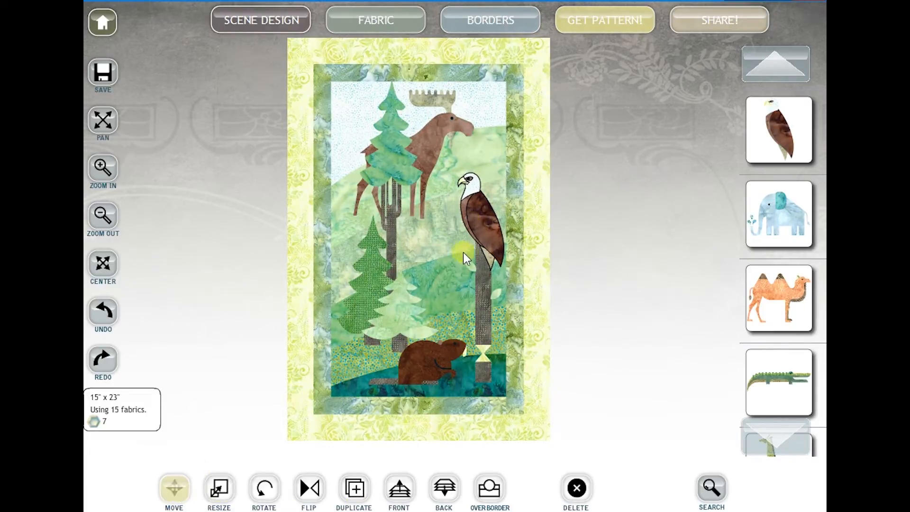
- Try a light green fabric on the lower tree, undo it, and show the quilt's own palette
left_click(388, 20)
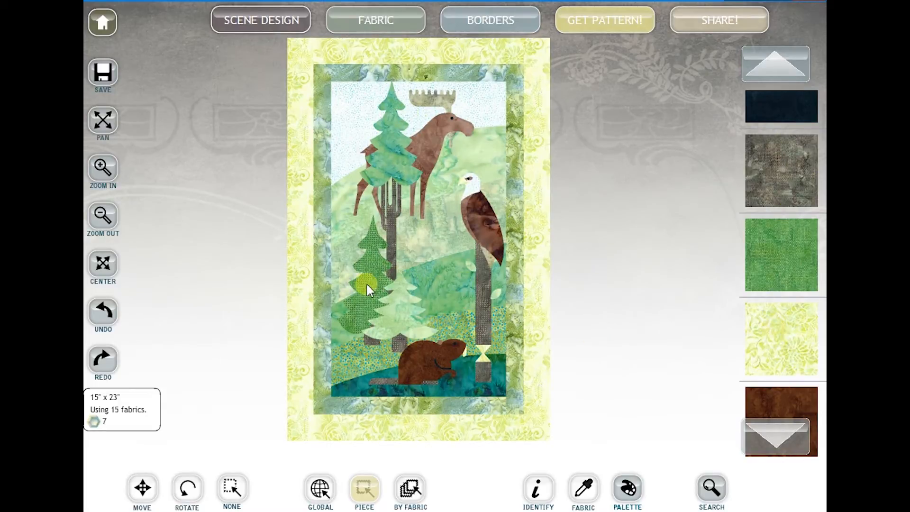
left_click(354, 316)
left_click_drag(779, 356, 778, 93)
left_click(782, 405)
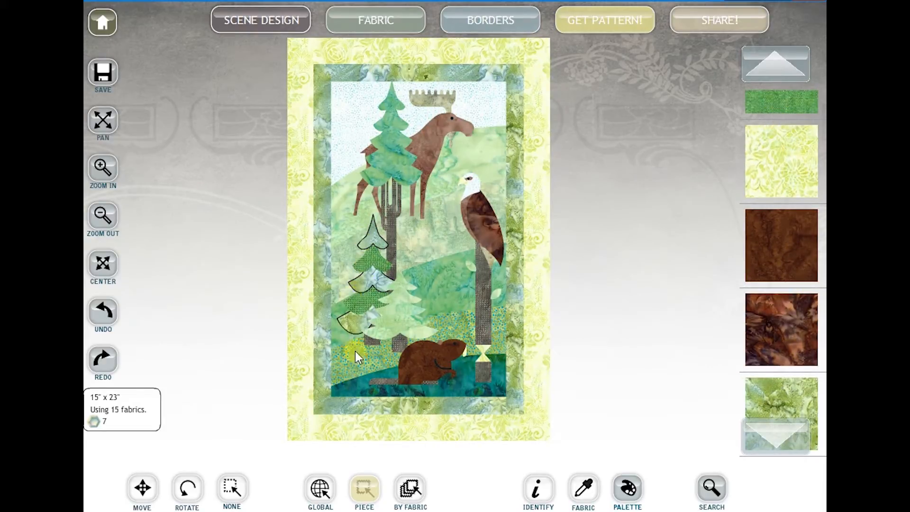
left_click(103, 311)
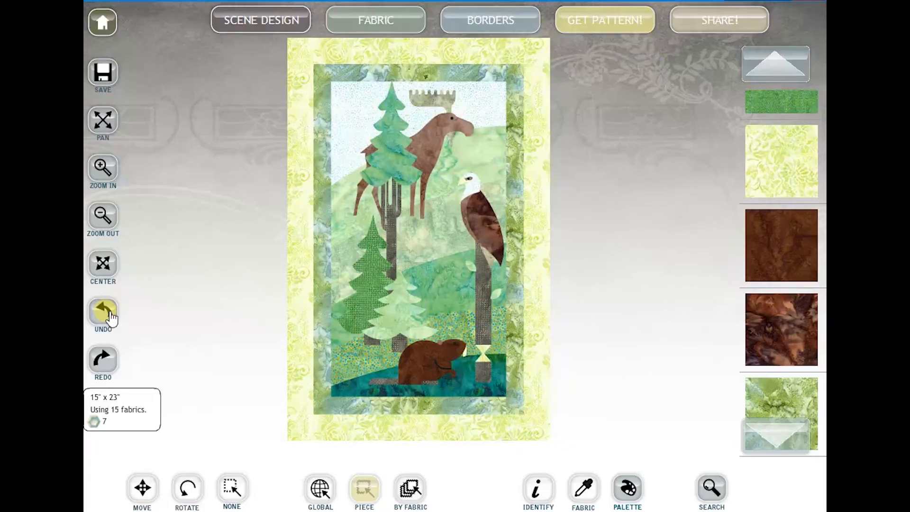
left_click(635, 497)
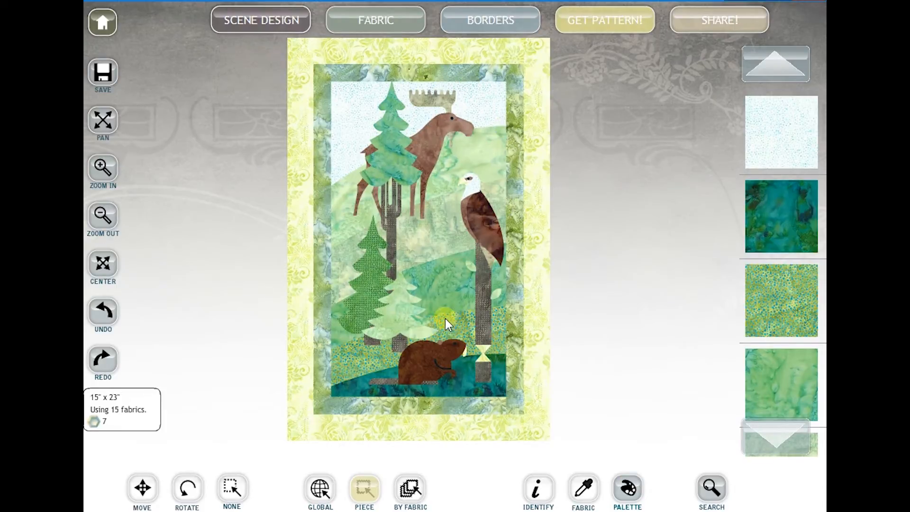
left_click_drag(796, 376, 809, 179)
- Set the designer's full name as display name, title 'One World - Block Two', and generate the PDF
left_click(614, 27)
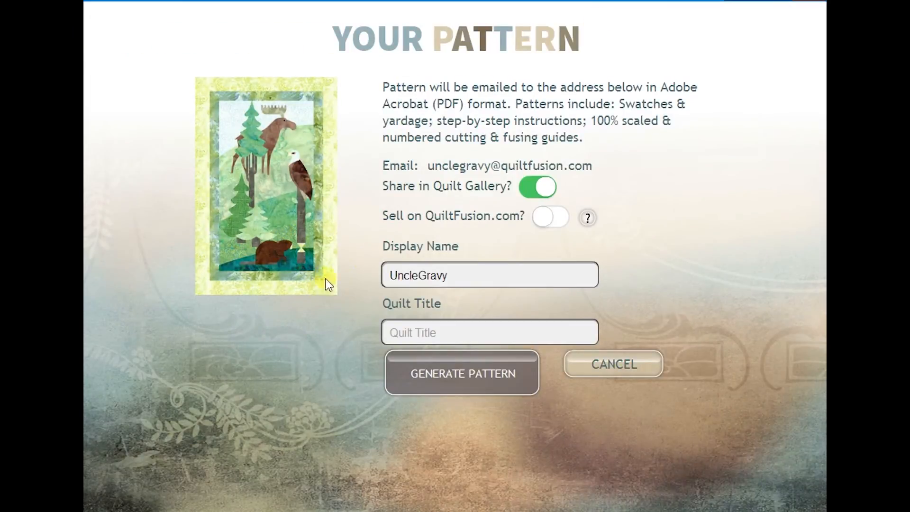
left_click(473, 278)
key("BackSpace")
key("BackSpace")
key("BackSpace")
key("BackSpace")
key("BackSpace")
key("BackSpace")
key("BackSpace")
key("BackSpace")
key("BackSpace")
key("BackSpace")
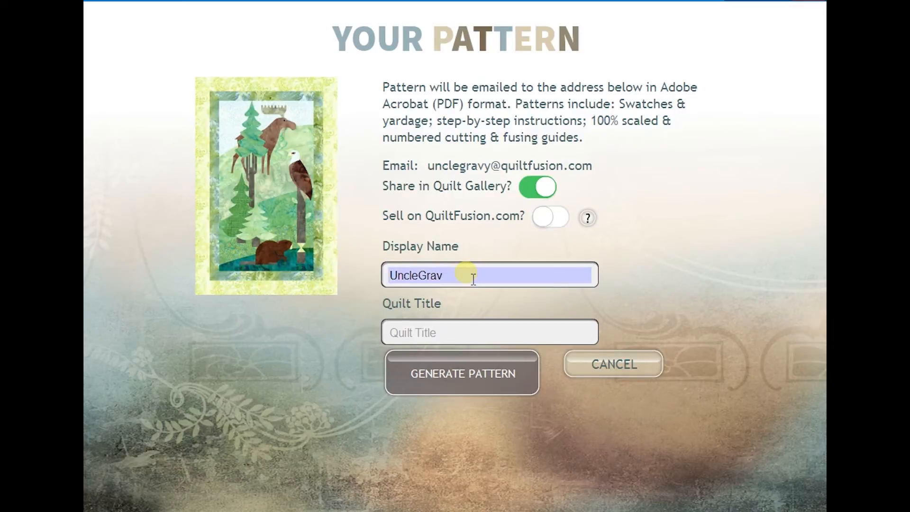
left_click(411, 338)
type("One")
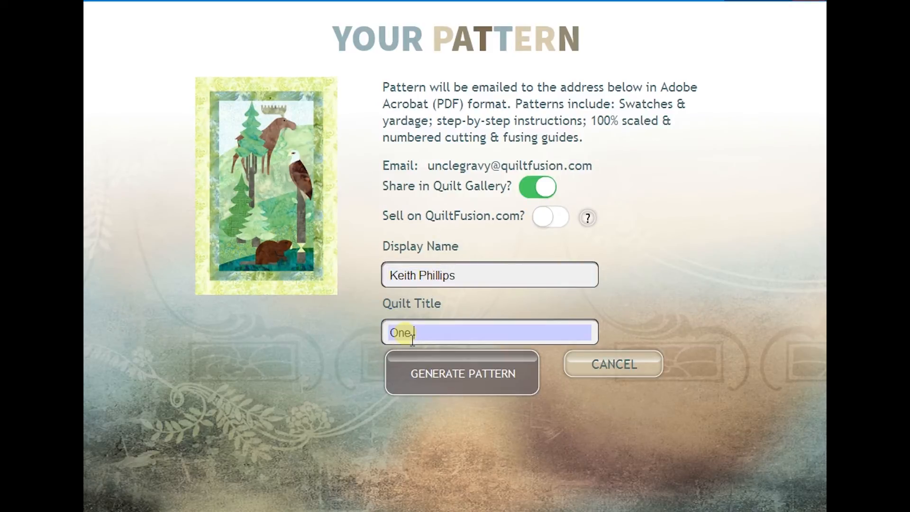
type(" World - Block Two")
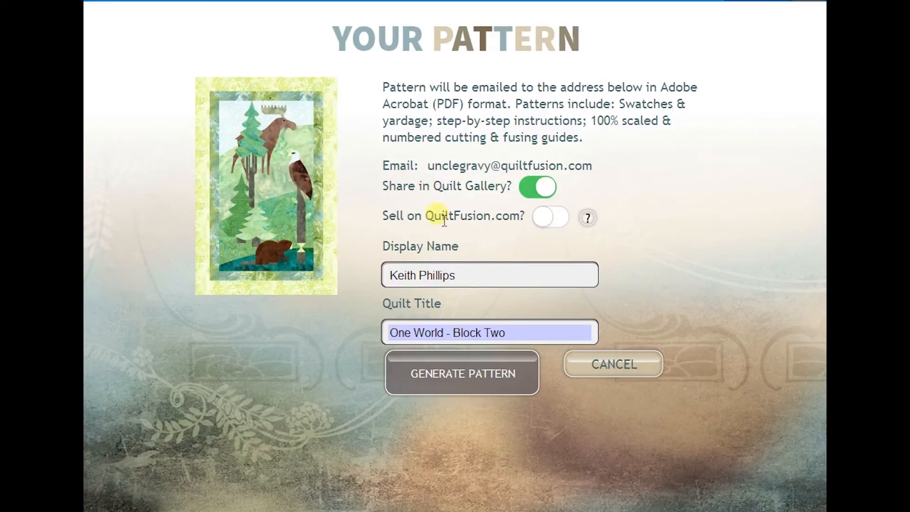
left_click(465, 370)
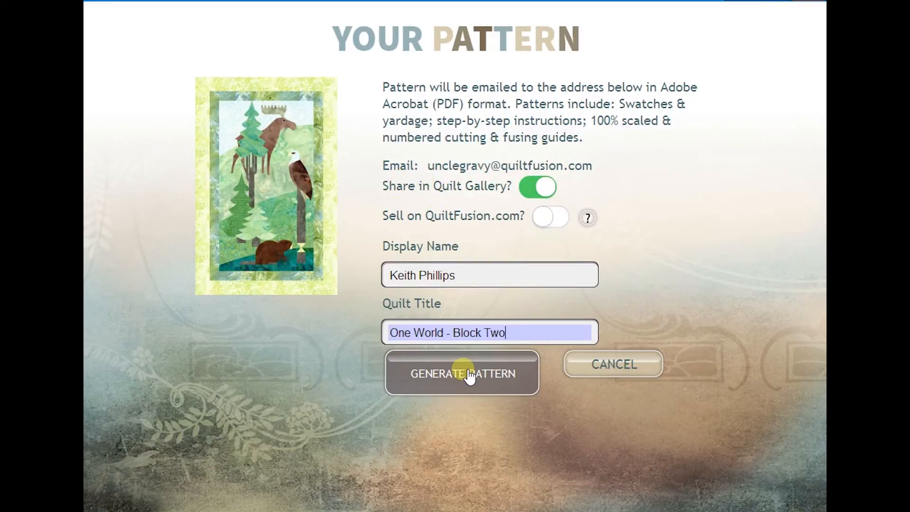
left_click(443, 374)
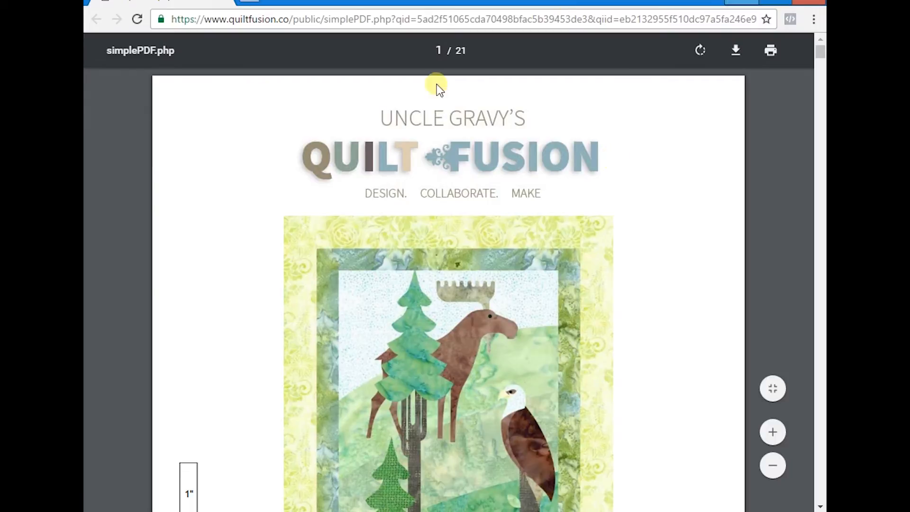
- Scroll through the PDF to the quilt and Fabric List, then open print settings with Ctrl+P
scroll(434, 363, "down", 5)
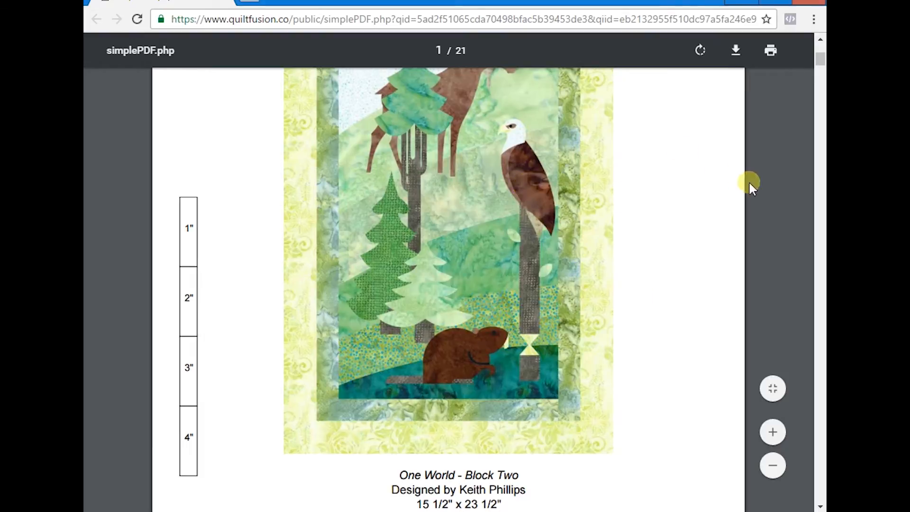
scroll(332, 455, "down", 5)
scroll(245, 377, "up", 5)
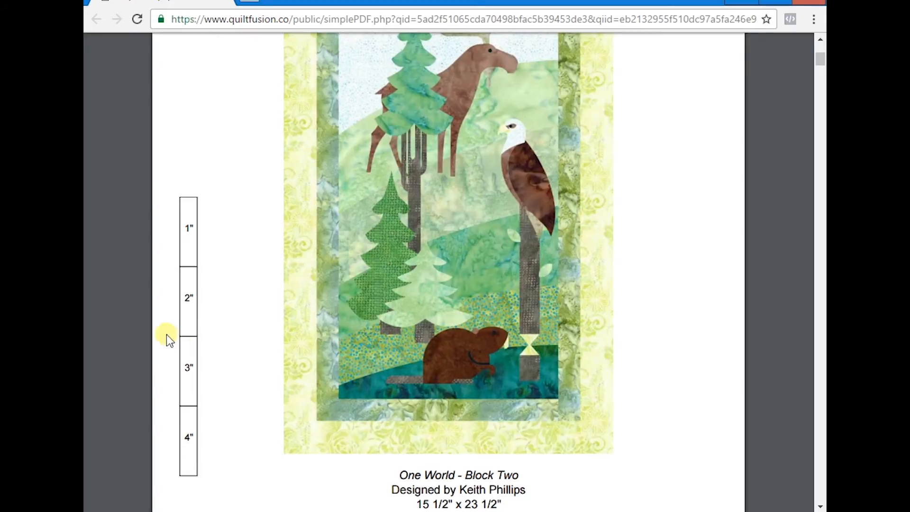
scroll(346, 320, "down", 8)
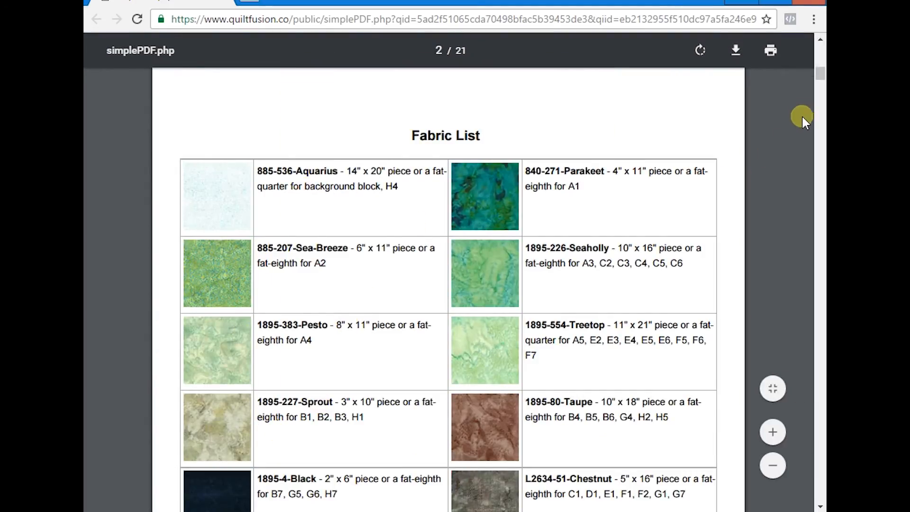
scroll(474, 309, "down", 5)
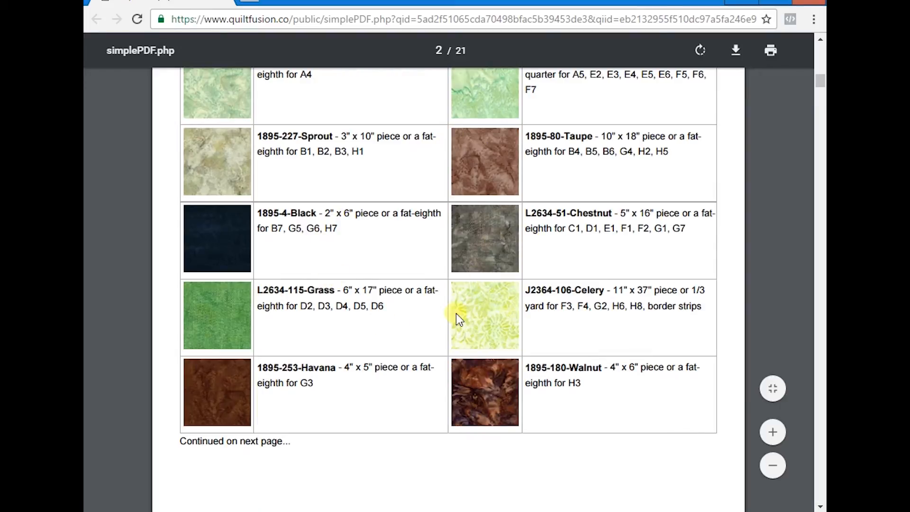
scroll(459, 316, "down", 8)
scroll(456, 313, "up", 5)
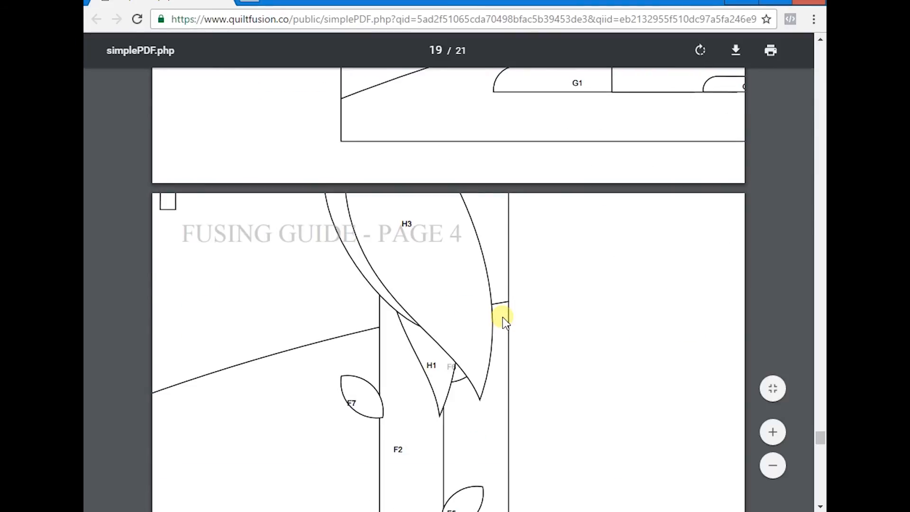
key("ctrl+p")
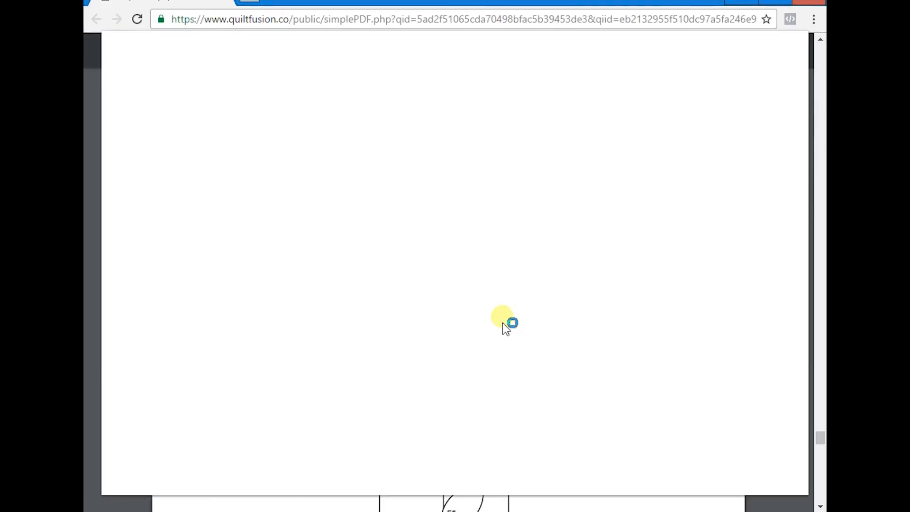